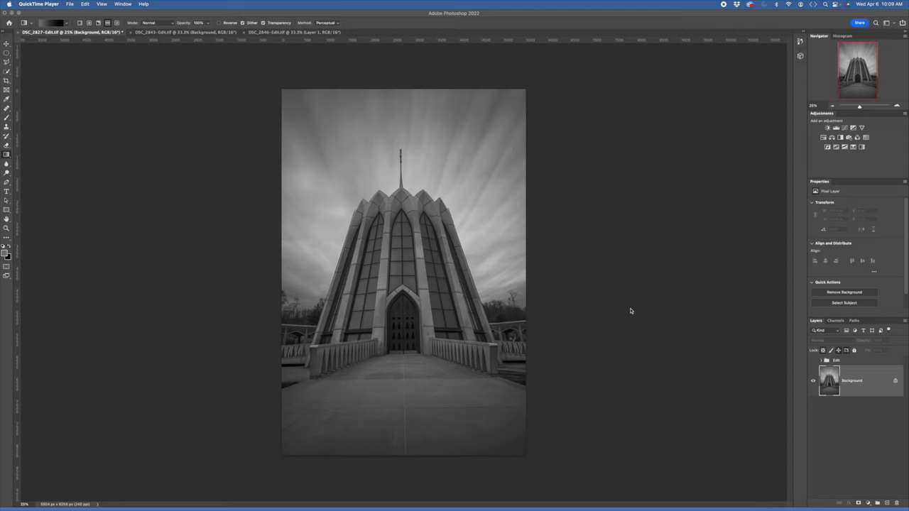
# - Compare the finished edit with the original, then duplicate Background into a Background copy layer
pyautogui.click(813, 361)
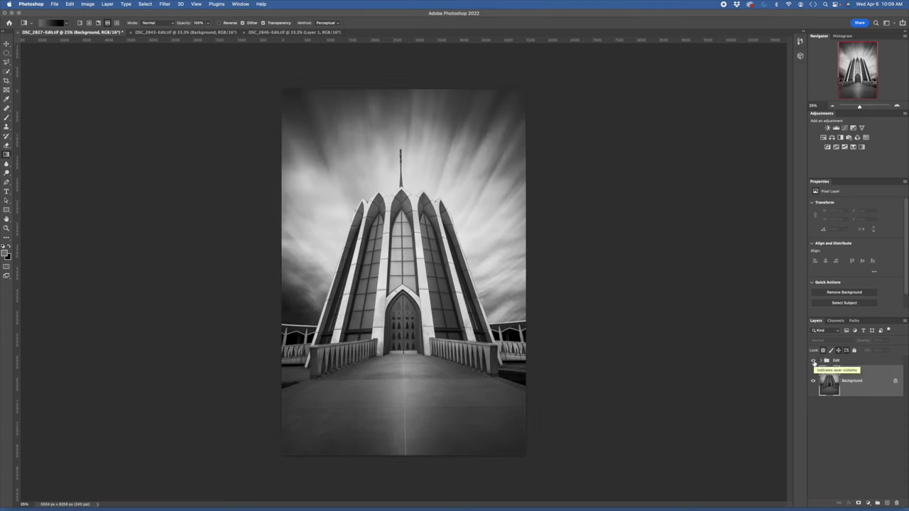
pyautogui.click(813, 362)
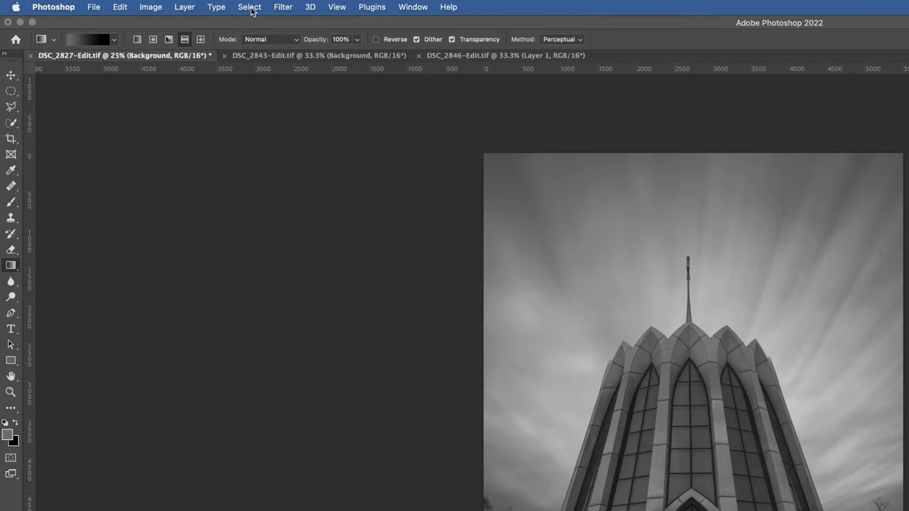
pyautogui.click(145, 4)
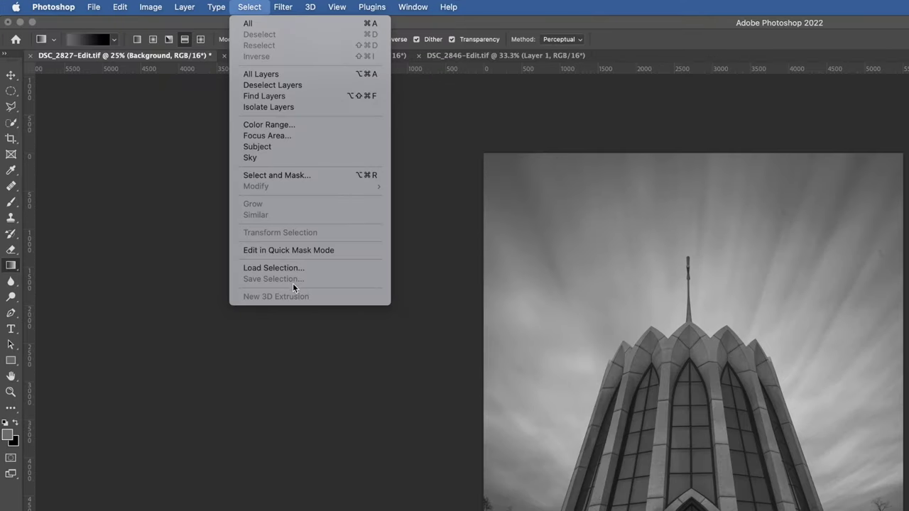
pyautogui.click(385, 421)
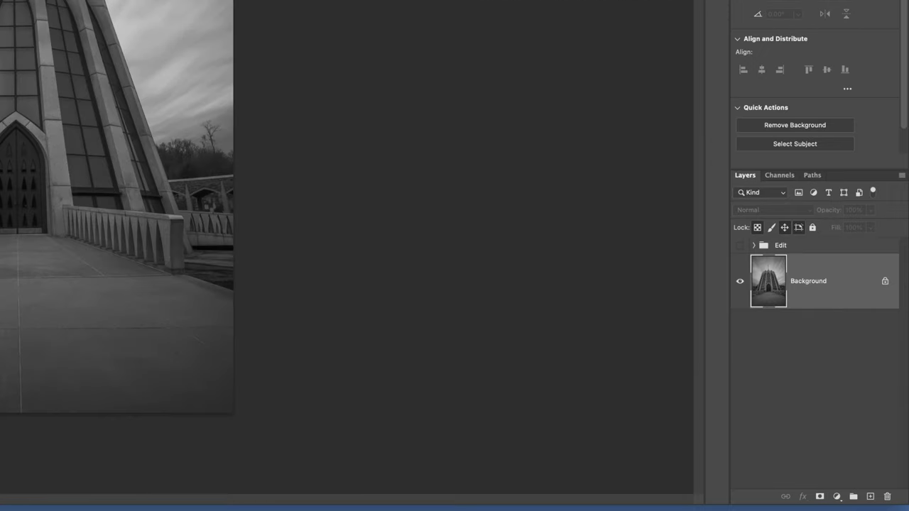
pyautogui.hotkey('ctrl', 'j')
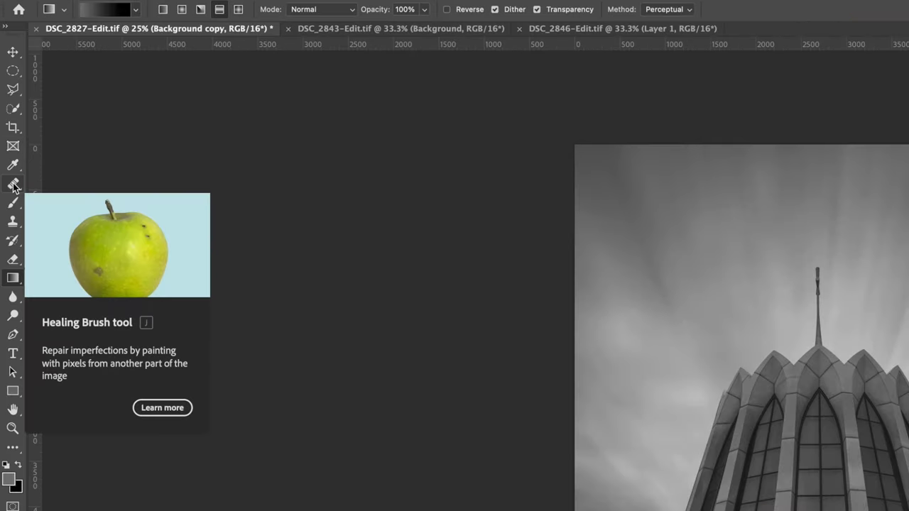
# - Heal two dark specks in the upper-right sky with the Spot Healing Brush
pyautogui.click(6, 108)
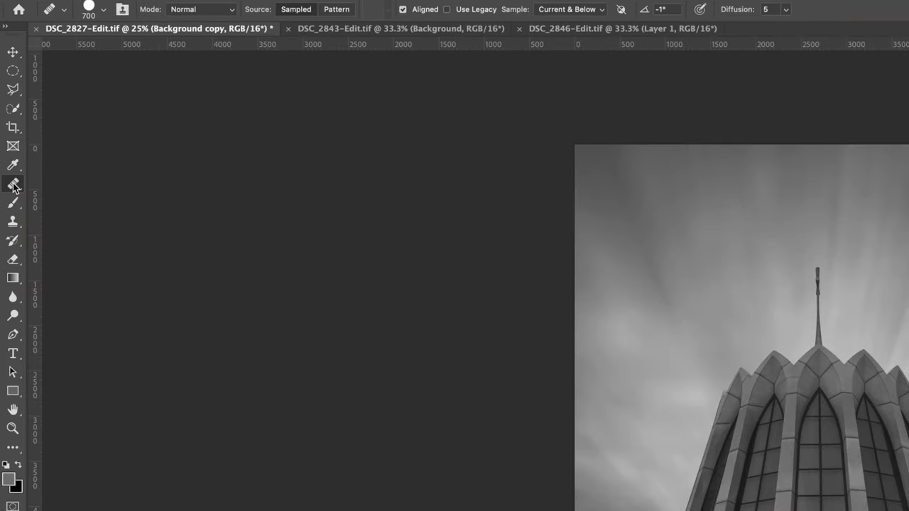
pyautogui.rightClick(14, 186)
pyautogui.click(78, 182)
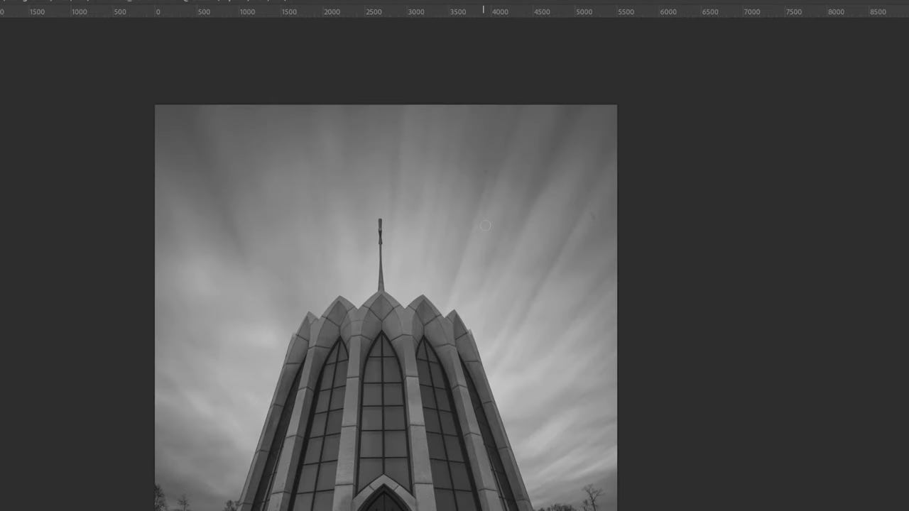
pyautogui.moveTo(590, 213); pyautogui.dragTo(594, 221)
pyautogui.click(483, 171)
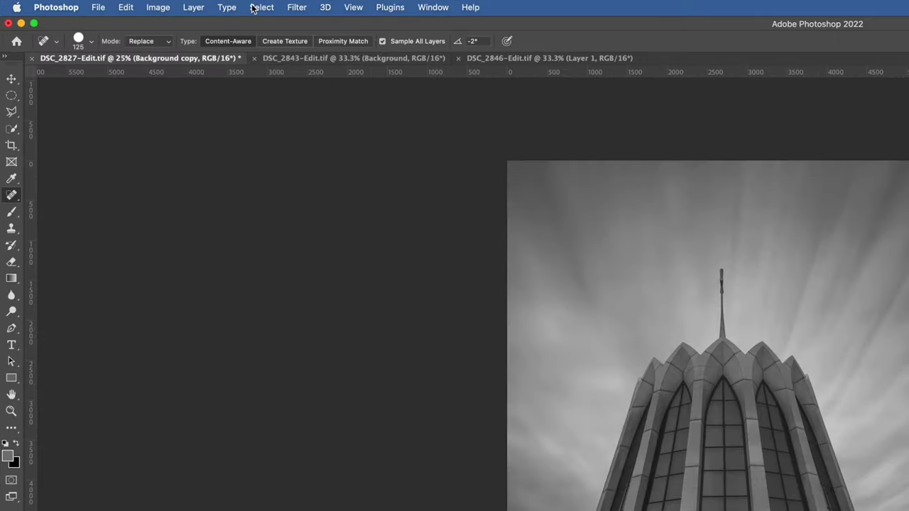
# - Load the saved sky channel as the active selection
pyautogui.click(145, 4)
pyautogui.click(287, 280)
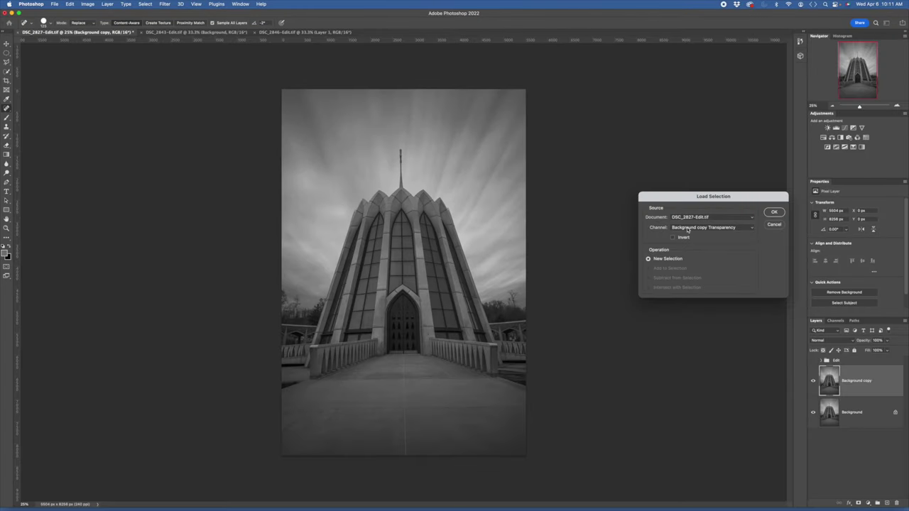
pyautogui.click(686, 230)
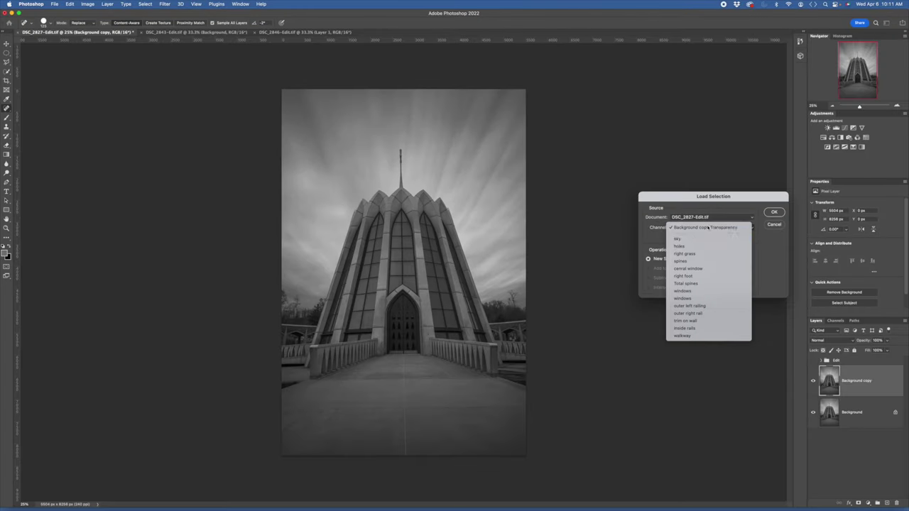
pyautogui.click(681, 336)
pyautogui.click(773, 212)
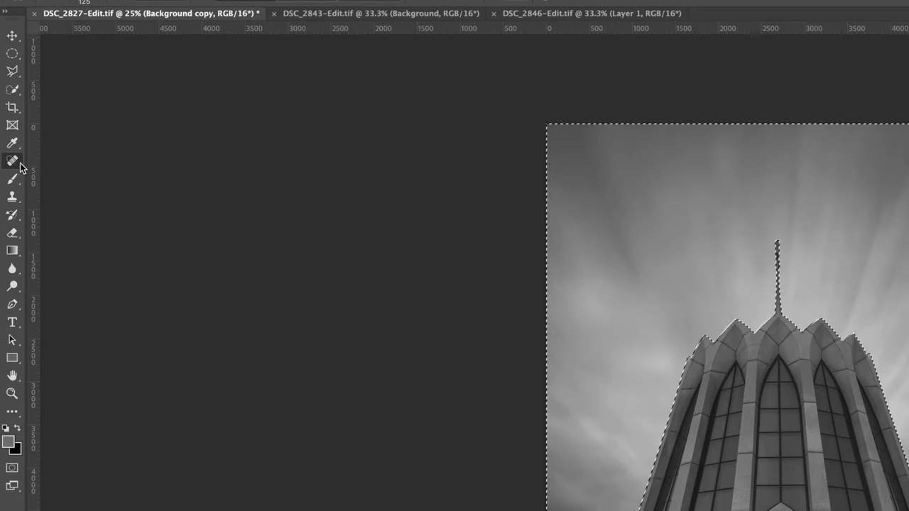
# - Paint clean sky over the tree tops at the lower left and right edges using the Healing Brush
pyautogui.rightClick(12, 161)
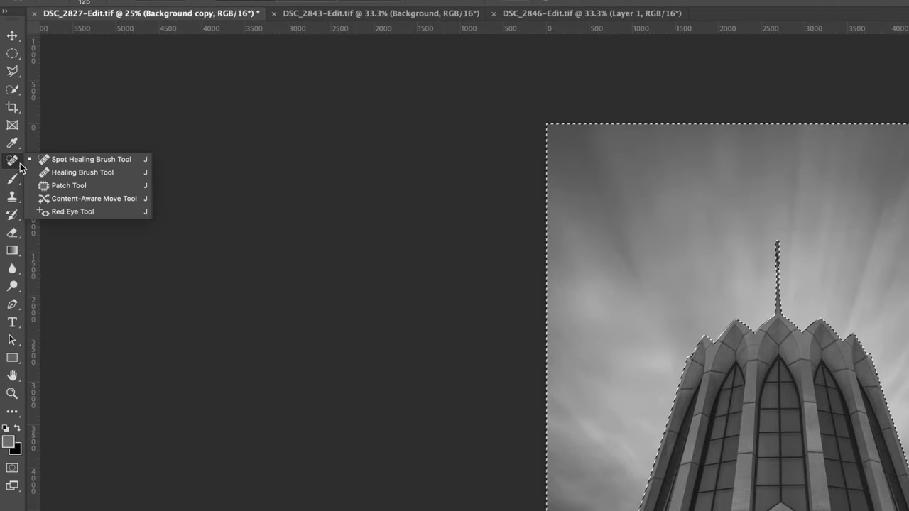
pyautogui.click(79, 172)
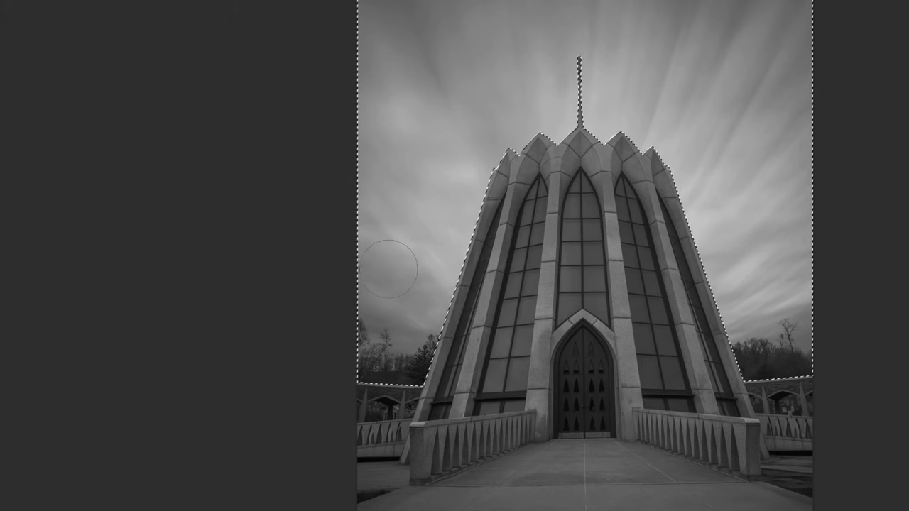
pyautogui.keyDown('alt'); pyautogui.click(381, 310); pyautogui.keyUp('alt')
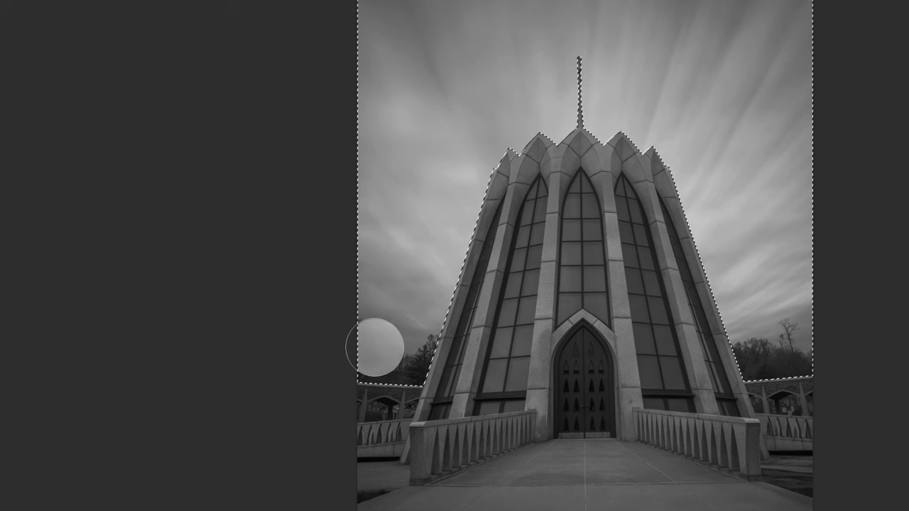
pyautogui.moveTo(375, 347)
pyautogui.mouseDown()
pyautogui.moveTo(424, 357)
pyautogui.moveTo(361, 364)
pyautogui.moveTo(369, 354)
pyautogui.mouseUp()
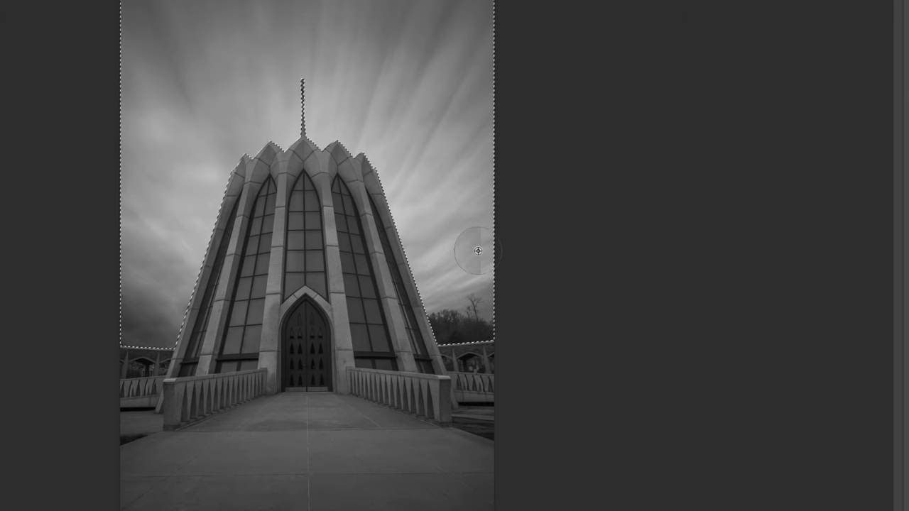
pyautogui.keyDown('alt'); pyautogui.click(478, 251); pyautogui.keyUp('alt')
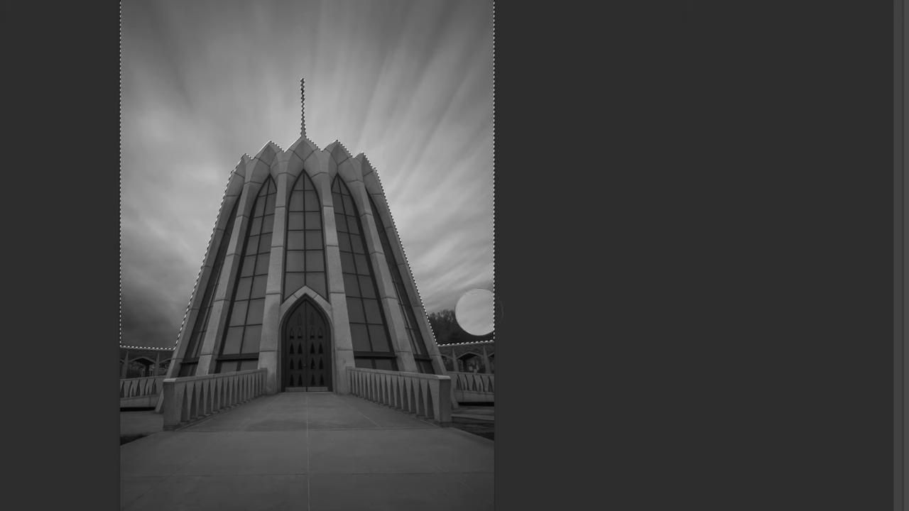
pyautogui.moveTo(475, 317)
pyautogui.mouseDown()
pyautogui.moveTo(488, 316)
pyautogui.moveTo(452, 316)
pyautogui.moveTo(470, 330)
pyautogui.moveTo(463, 338)
pyautogui.moveTo(442, 333)
pyautogui.moveTo(501, 300)
pyautogui.mouseUp()
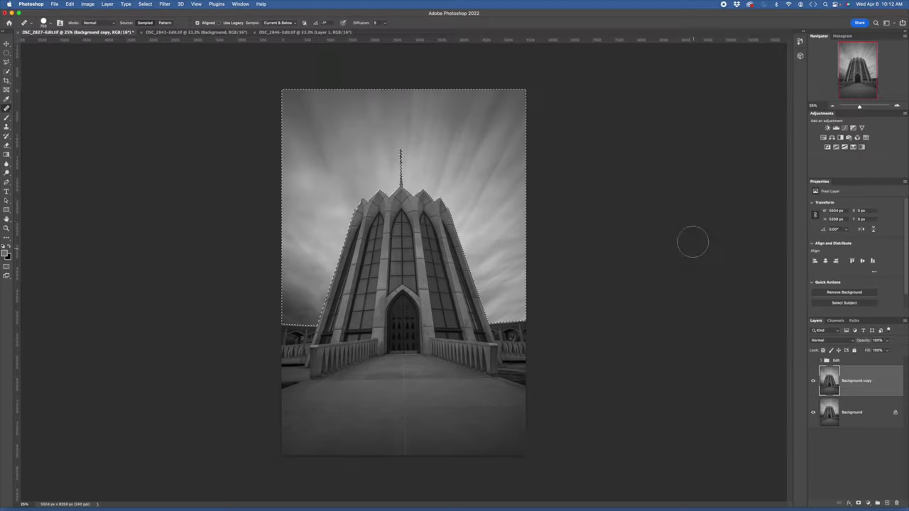
# - Toggle the Background copy off and on to compare, then deselect the sky
pyautogui.click(814, 381)
pyautogui.click(813, 383)
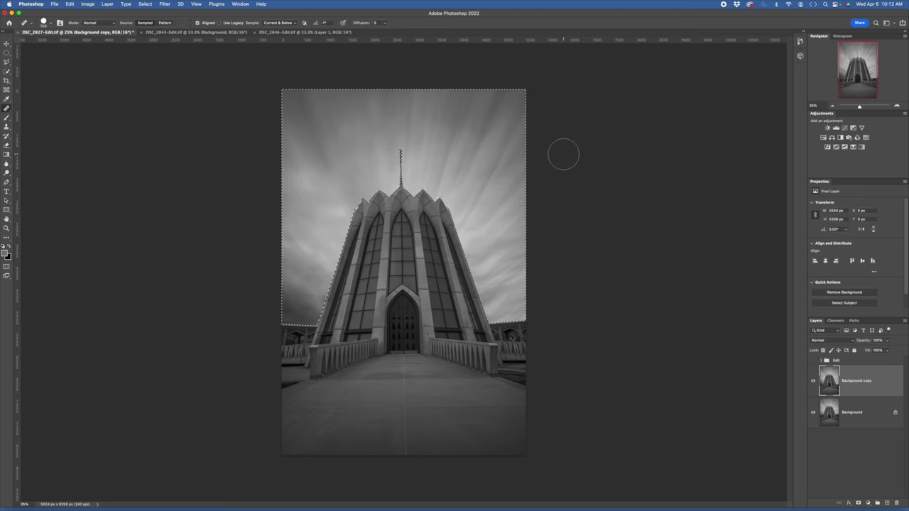
pyautogui.hotkey('ctrl', 'd')
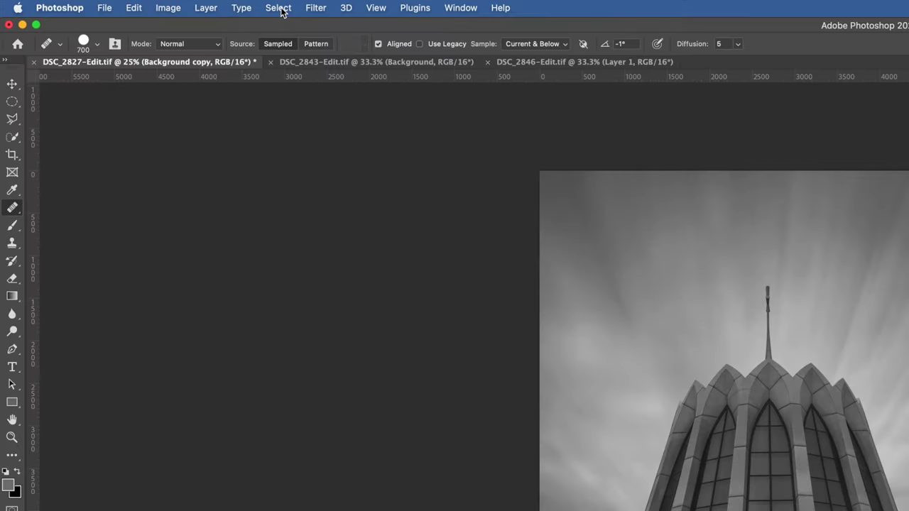
# - Load the saved sky channel as the active selection
pyautogui.click(279, 8)
pyautogui.click(318, 293)
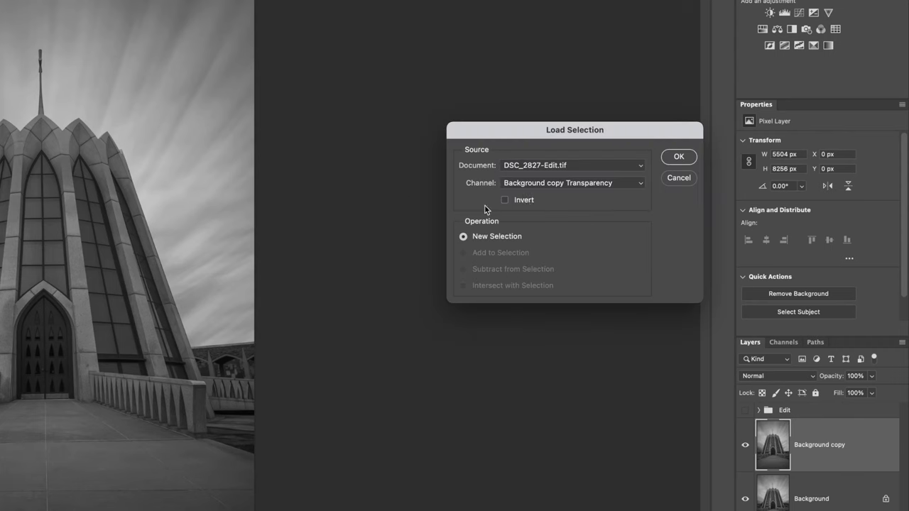
pyautogui.click(537, 183)
pyautogui.click(521, 203)
pyautogui.click(678, 157)
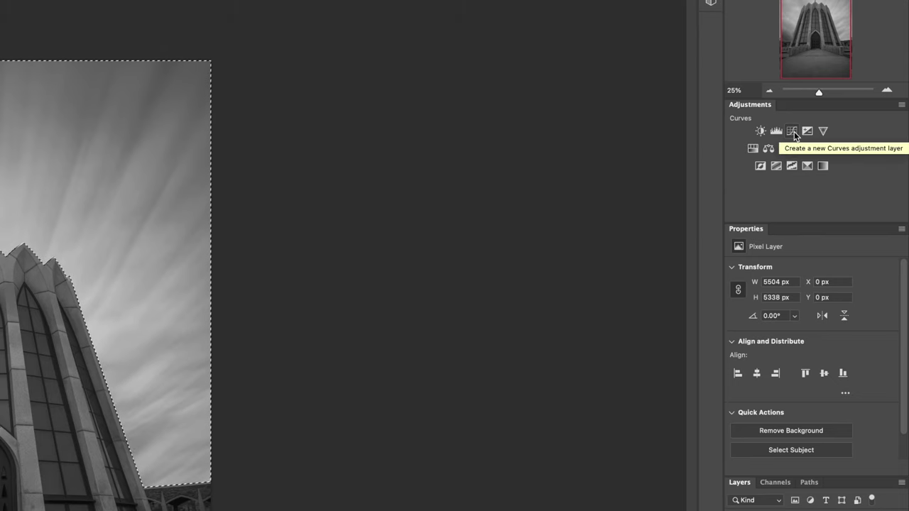
# - Add a sky-masked Curves 10 layer with an S-curve, then toggle it to compare
pyautogui.click(792, 132)
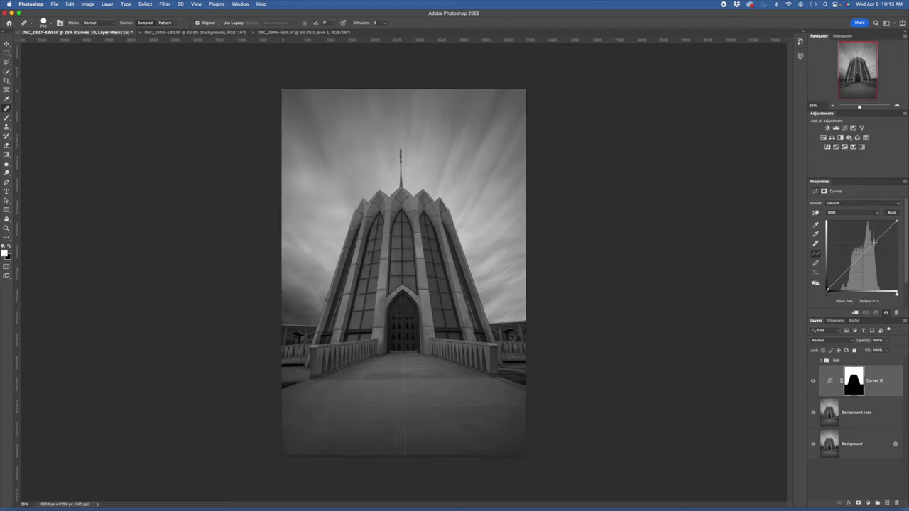
pyautogui.click(848, 338)
pyautogui.moveTo(873, 242); pyautogui.dragTo(871, 240)
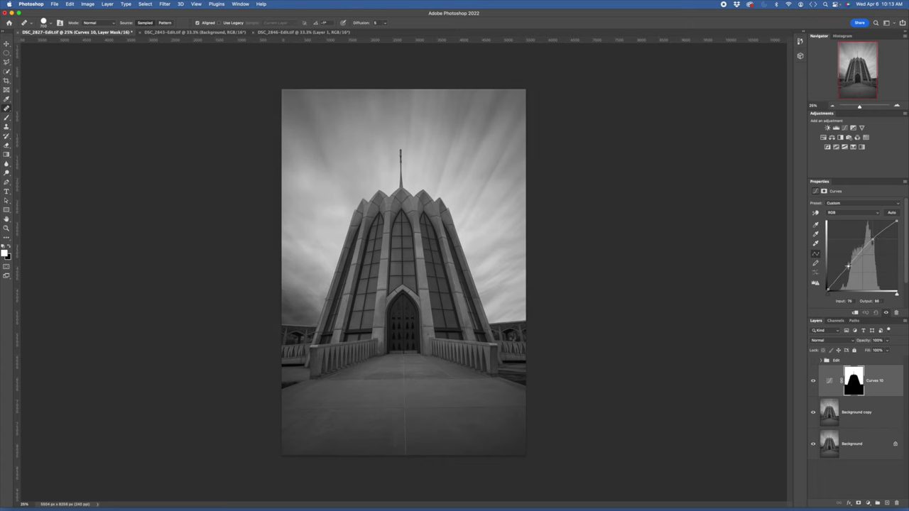
pyautogui.moveTo(846, 267); pyautogui.dragTo(849, 272)
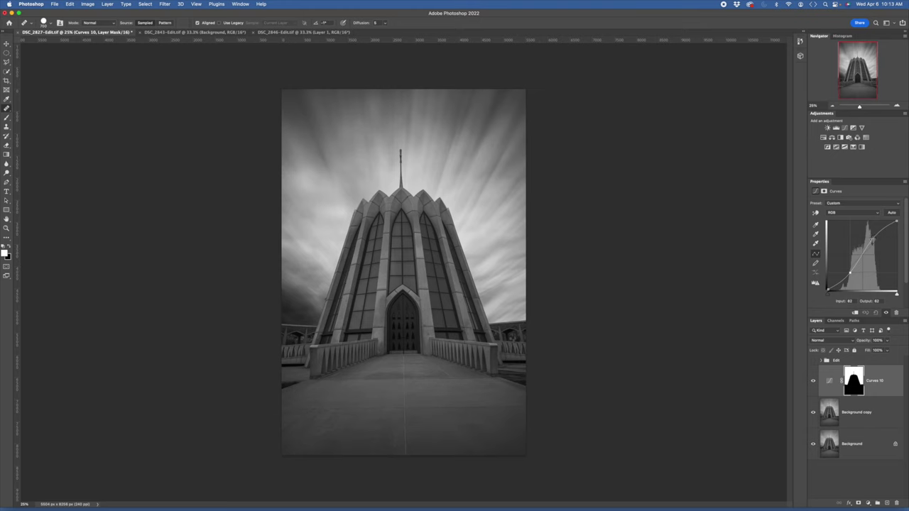
pyautogui.click(814, 381)
pyautogui.click(813, 381)
# - Load the Total spines selection and add Curves 11 lifting input 76 to output 148
pyautogui.click(144, 5)
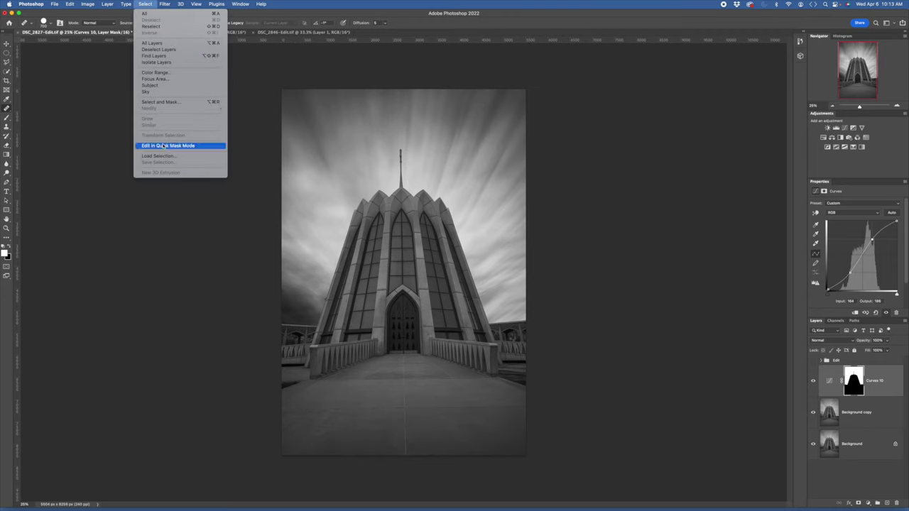
pyautogui.click(164, 154)
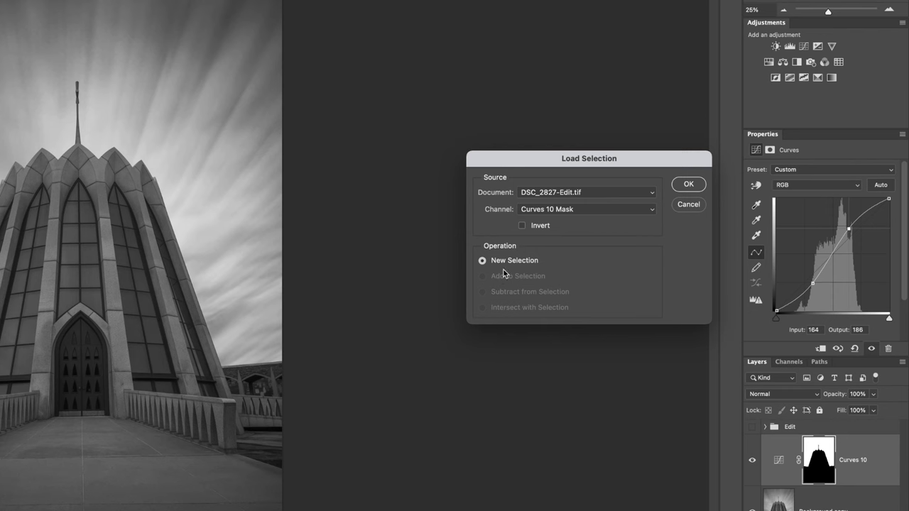
pyautogui.click(541, 210)
pyautogui.click(536, 301)
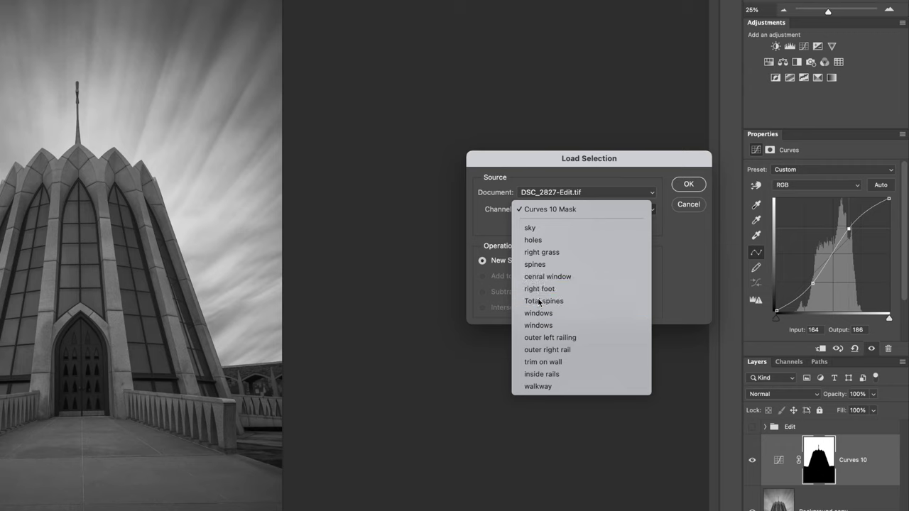
pyautogui.click(686, 185)
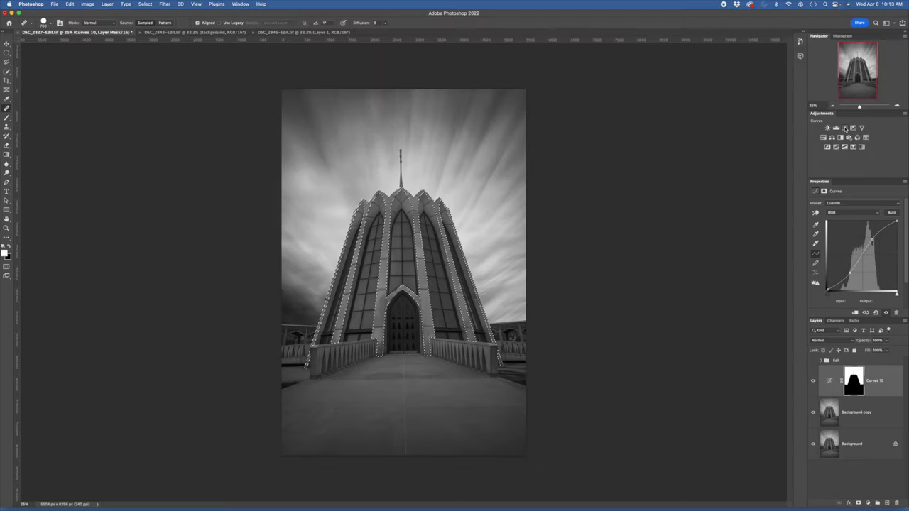
pyautogui.click(845, 128)
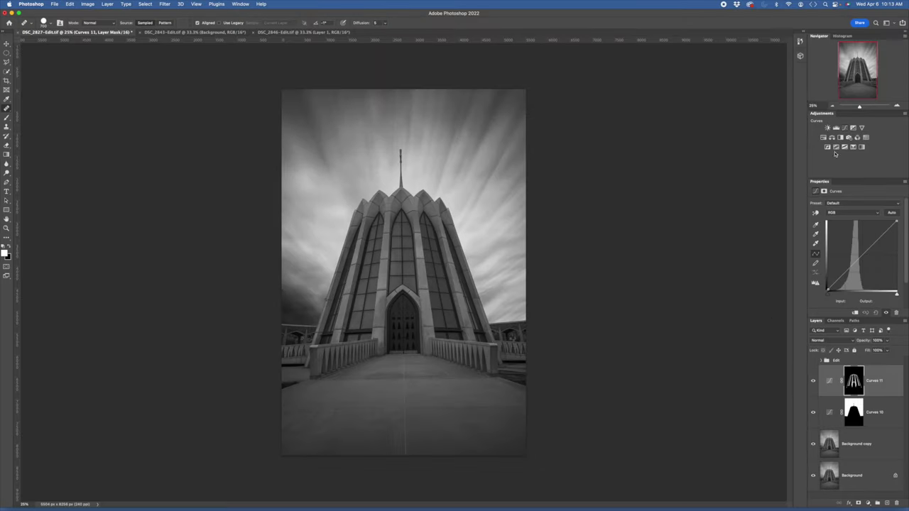
pyautogui.moveTo(858, 260); pyautogui.dragTo(847, 248)
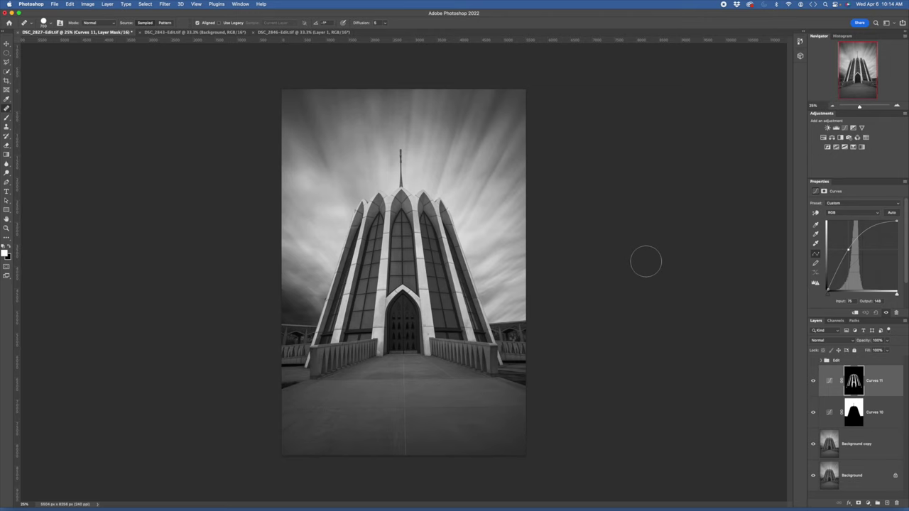
# - Load the windows selection and add Curves 12 raising input 51 to output 66
pyautogui.click(145, 4)
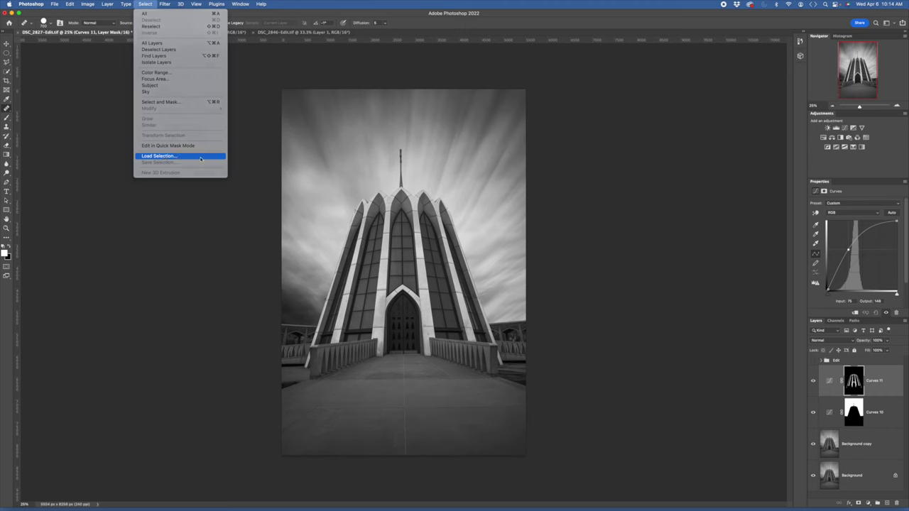
pyautogui.click(176, 156)
pyautogui.click(682, 227)
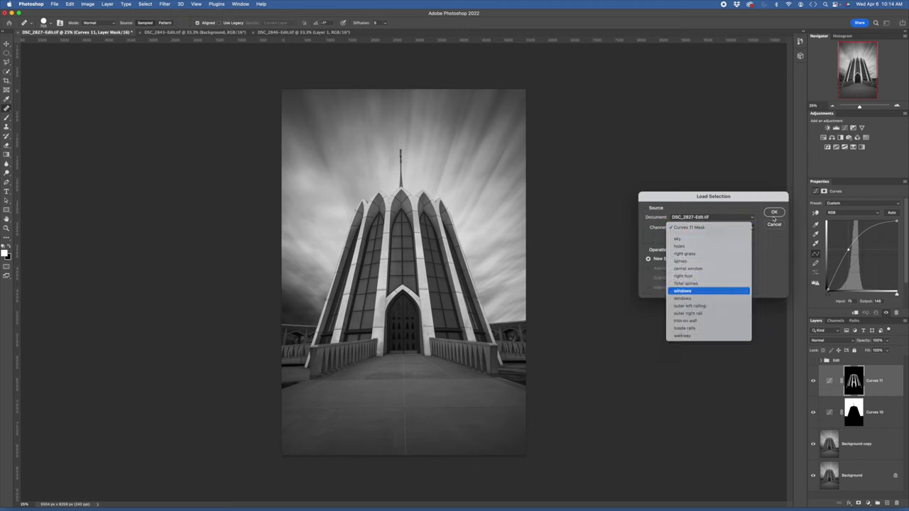
pyautogui.click(685, 291)
pyautogui.click(775, 213)
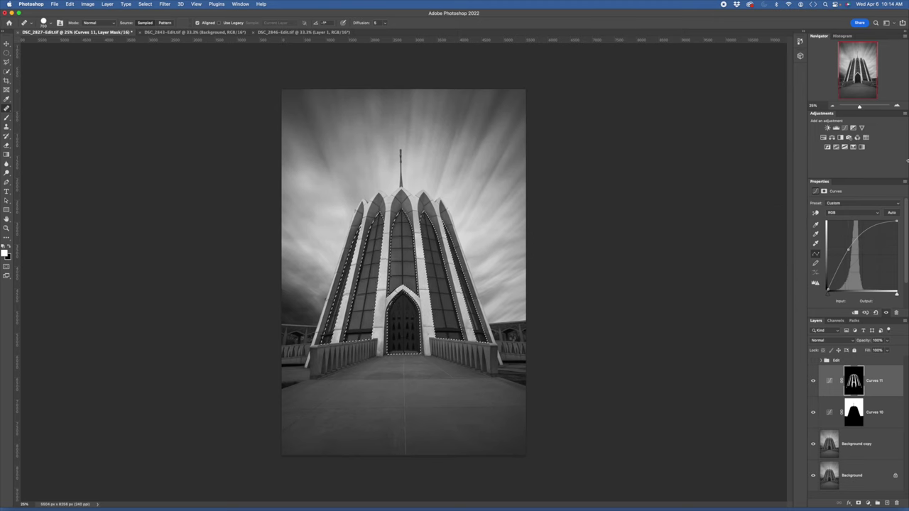
pyautogui.click(849, 128)
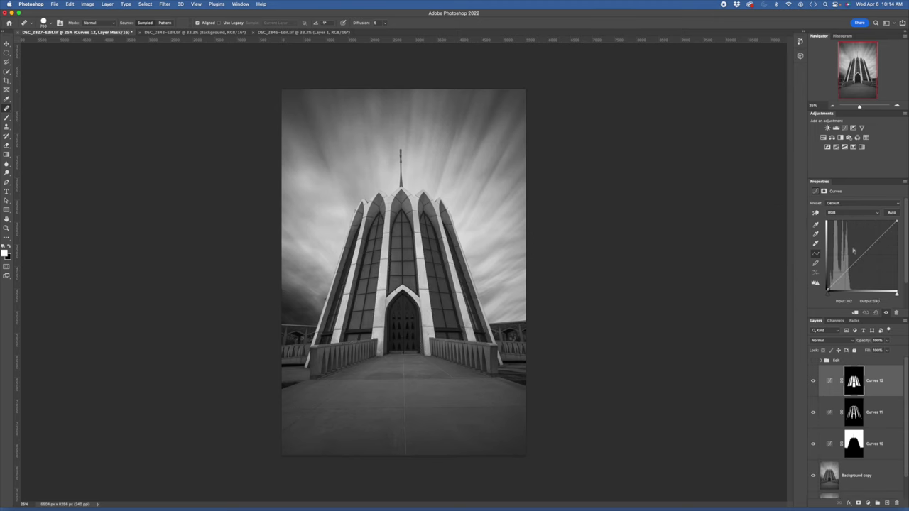
pyautogui.moveTo(846, 271); pyautogui.dragTo(841, 266)
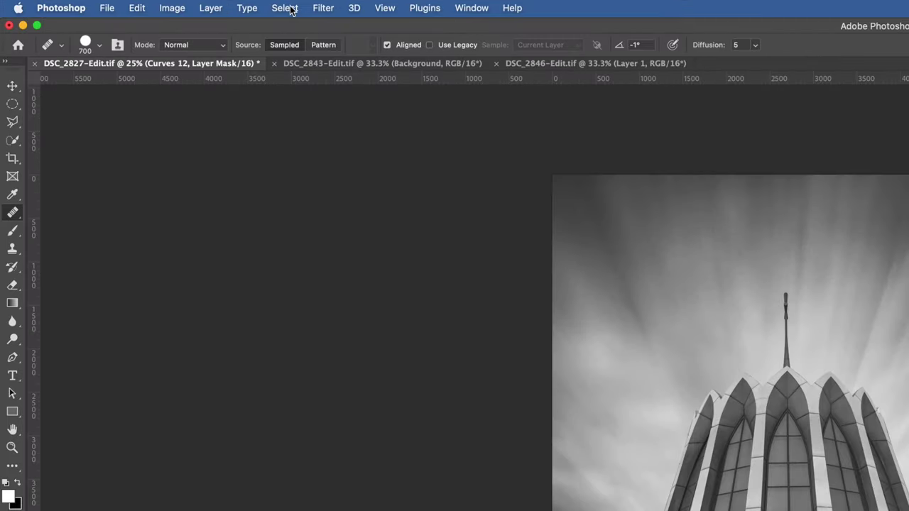
# - Reselect the windows and draw gradients on the Curves 12 mask fading it from the central window, then compare
pyautogui.click(287, 8)
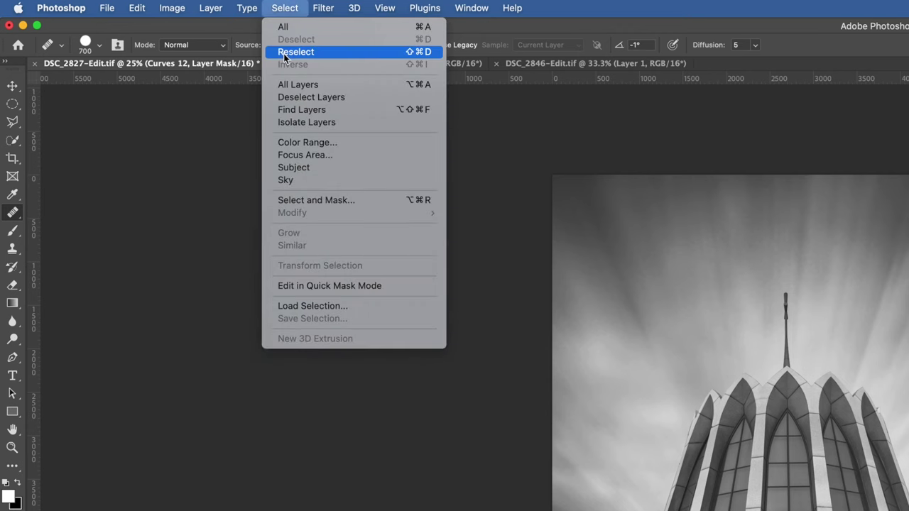
pyautogui.click(287, 51)
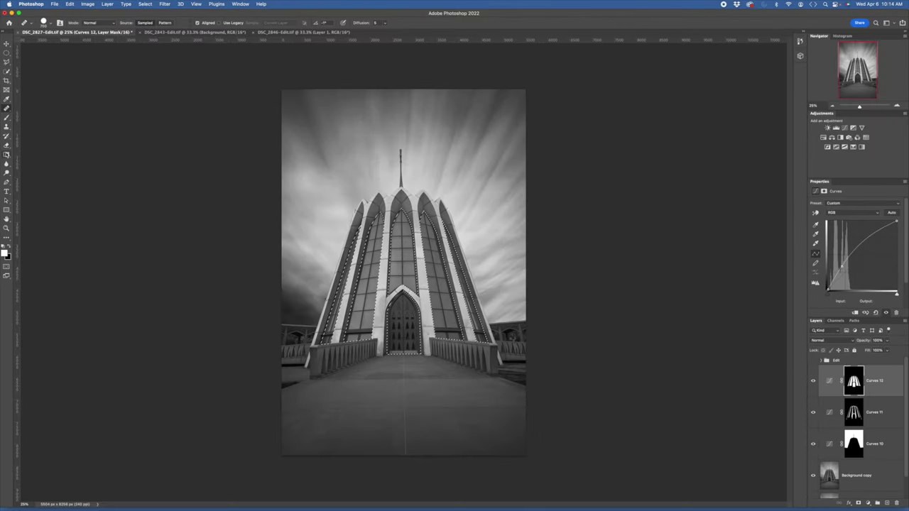
pyautogui.click(6, 155)
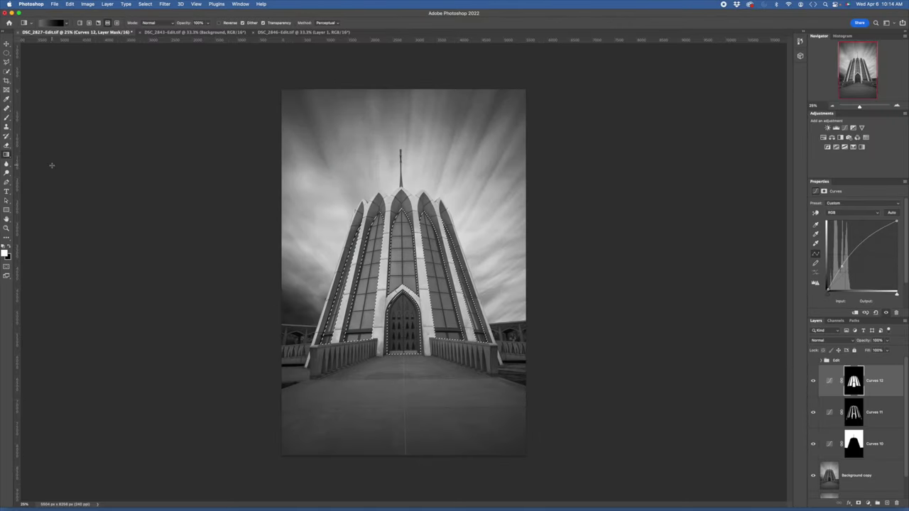
pyautogui.click(10, 248)
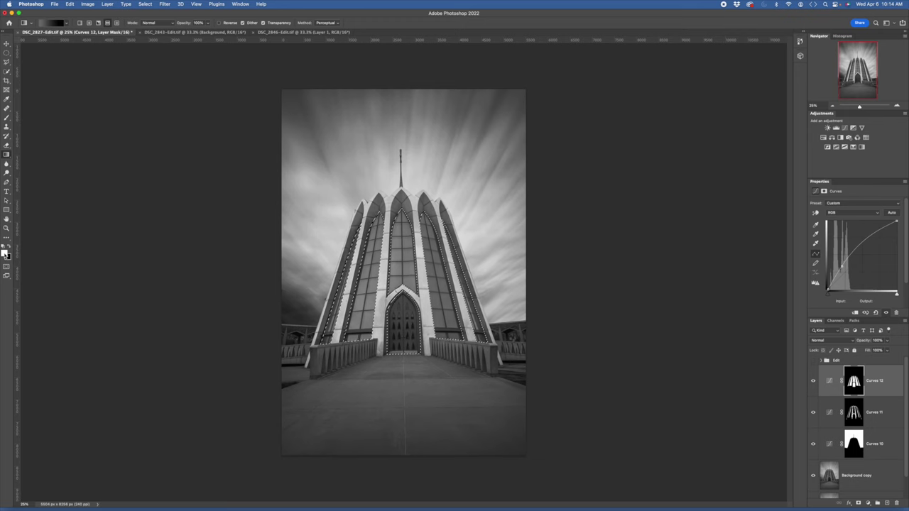
pyautogui.click(107, 24)
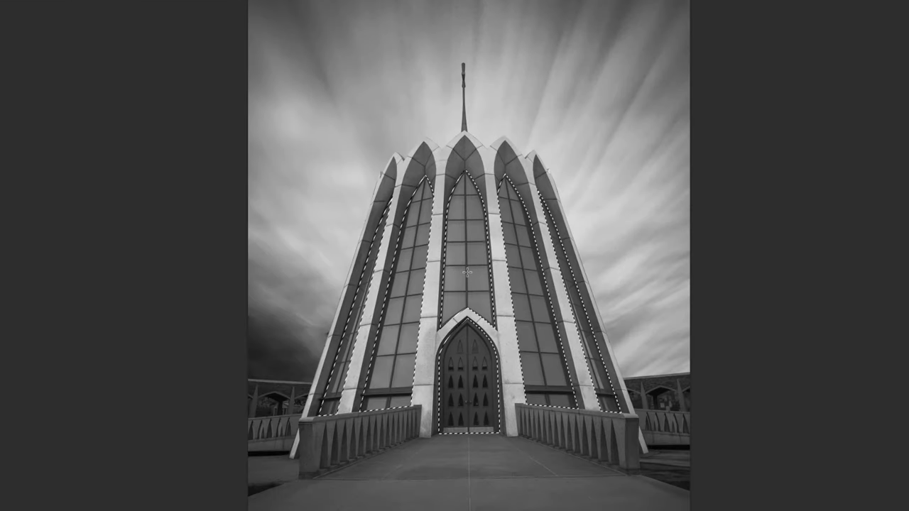
pyautogui.moveTo(402, 265); pyautogui.dragTo(450, 264)
pyautogui.moveTo(557, 272); pyautogui.dragTo(577, 272)
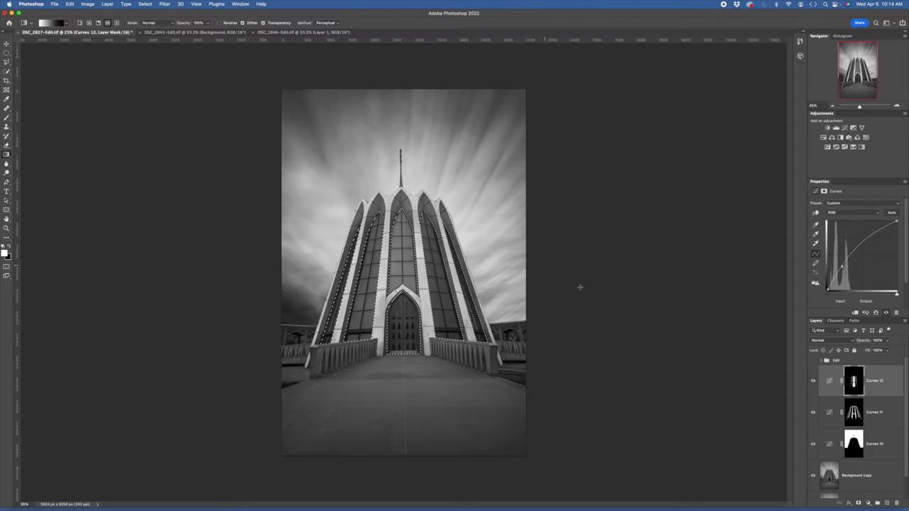
pyautogui.click(813, 381)
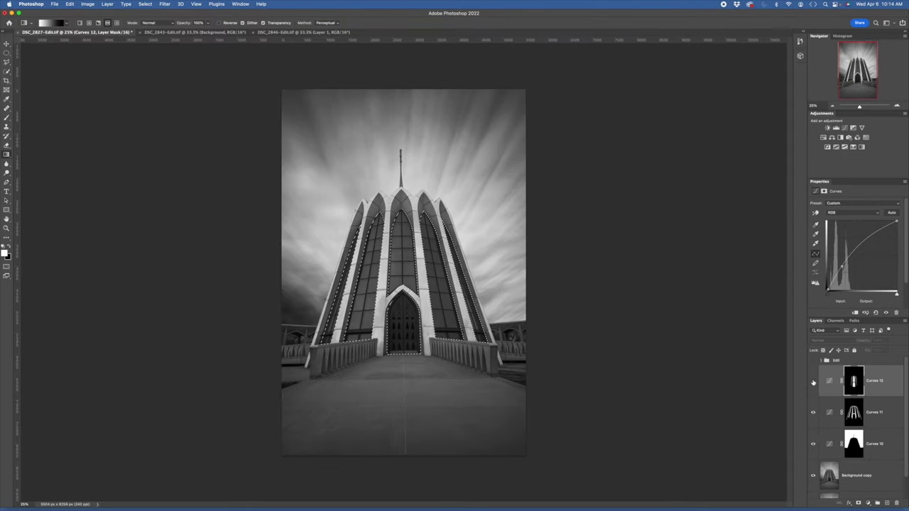
pyautogui.click(813, 381)
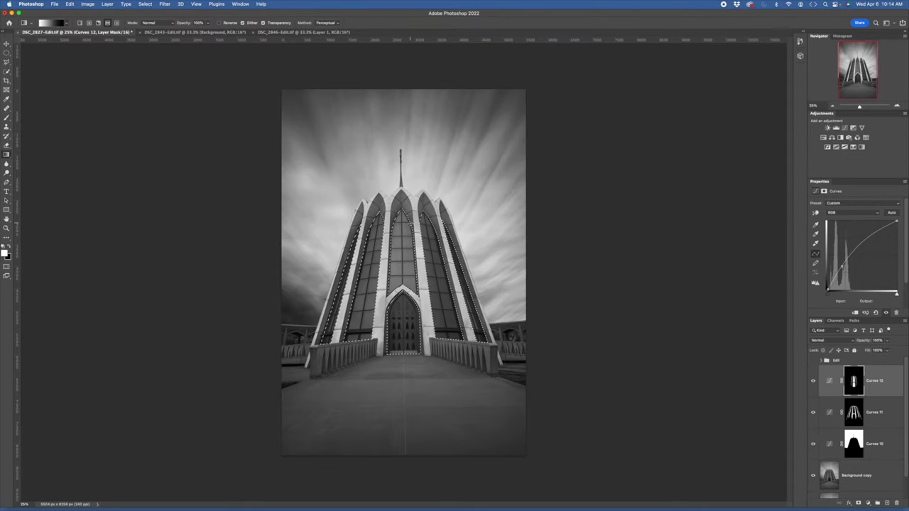